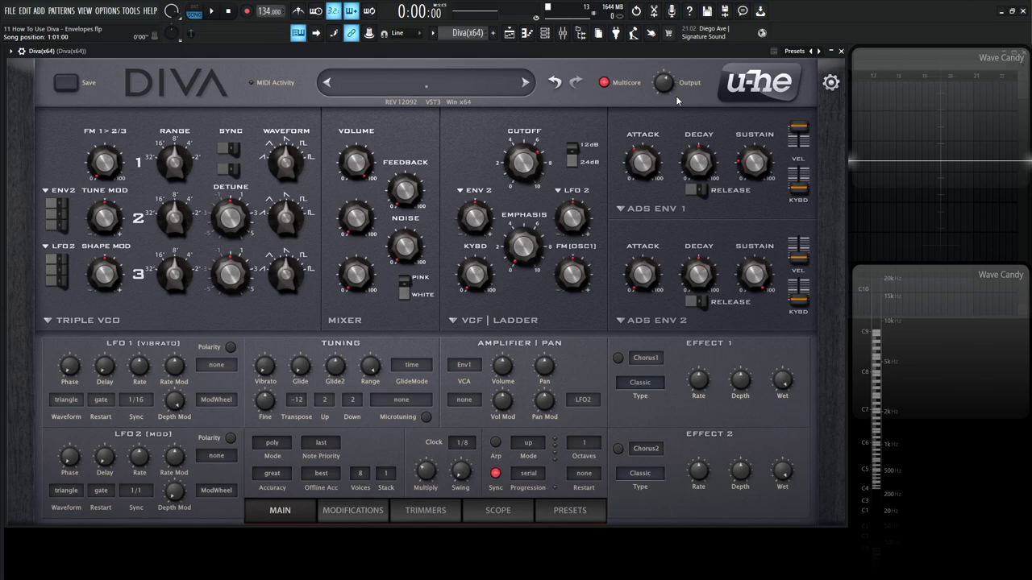
Step: Set the attack of envelope 1 to 33.50 and audition a G5 note
mouse_move(746, 160)
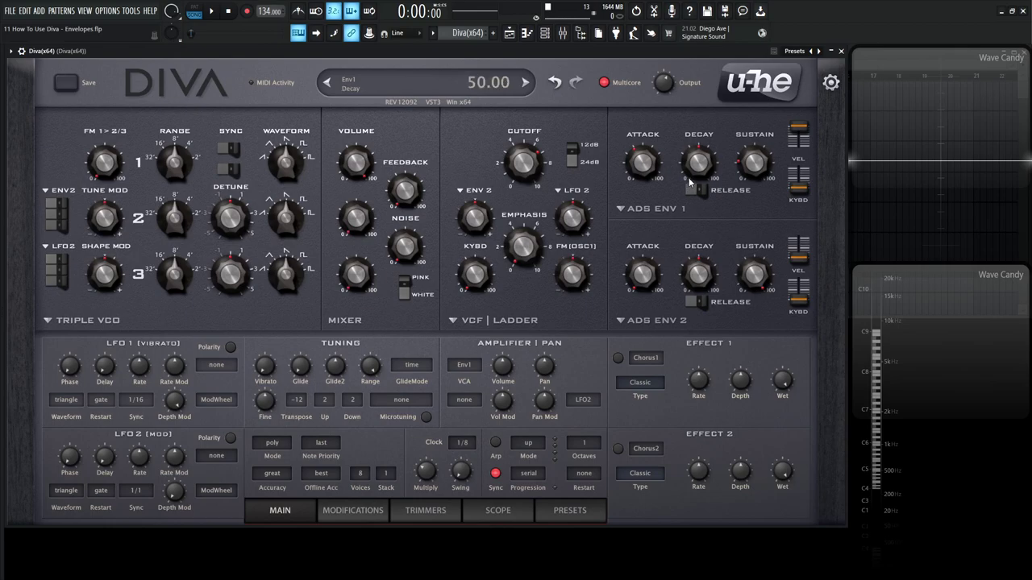
mouse_move(643, 168)
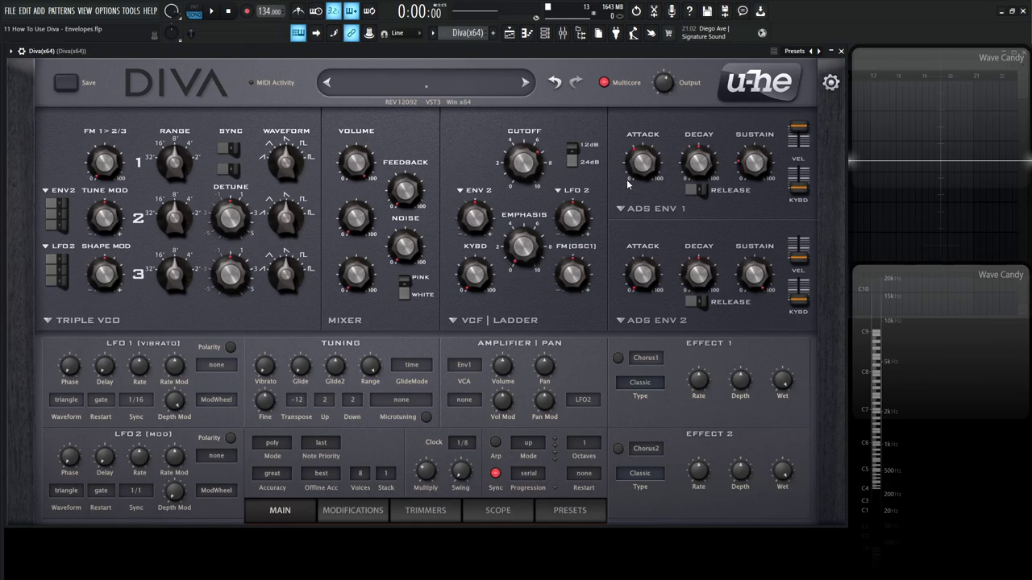
left_click_drag(646, 168, 632, 176)
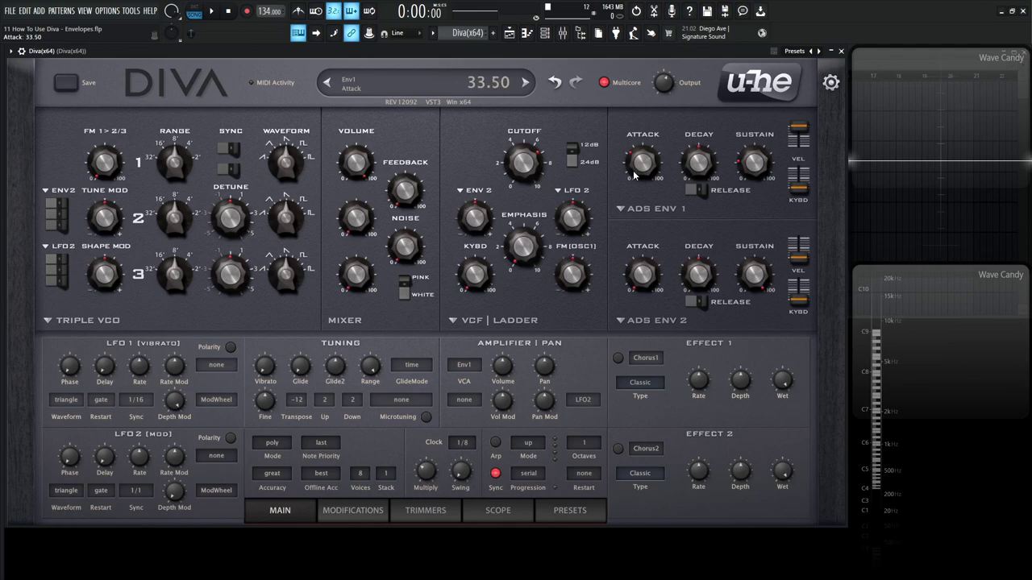
key("t")
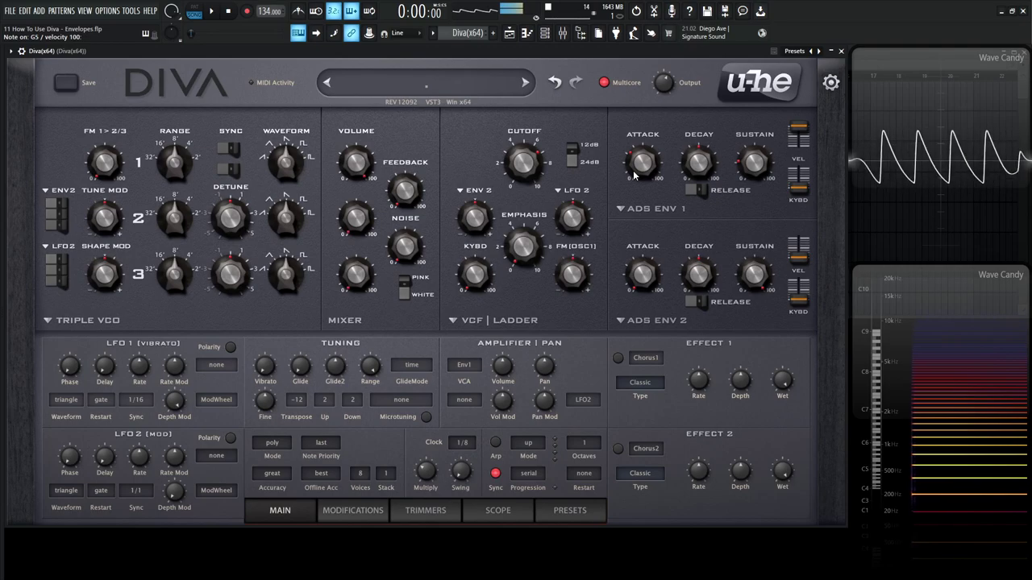
Step: Lower envelope 1's sustain to 14.50 and its decay to 37.50, auditioning the result with a G5 note
mouse_move(691, 165)
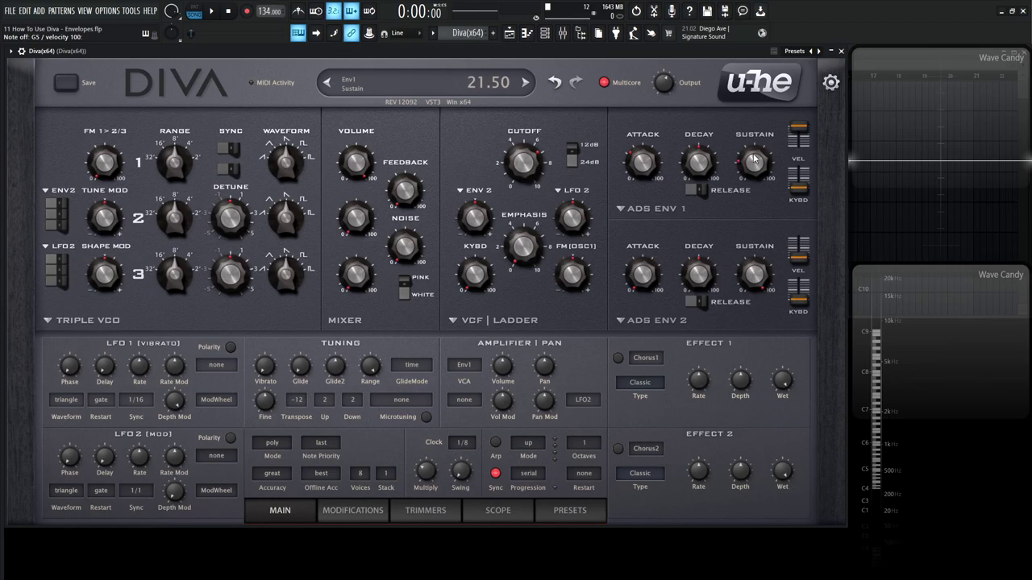
left_click_drag(755, 161, 702, 187)
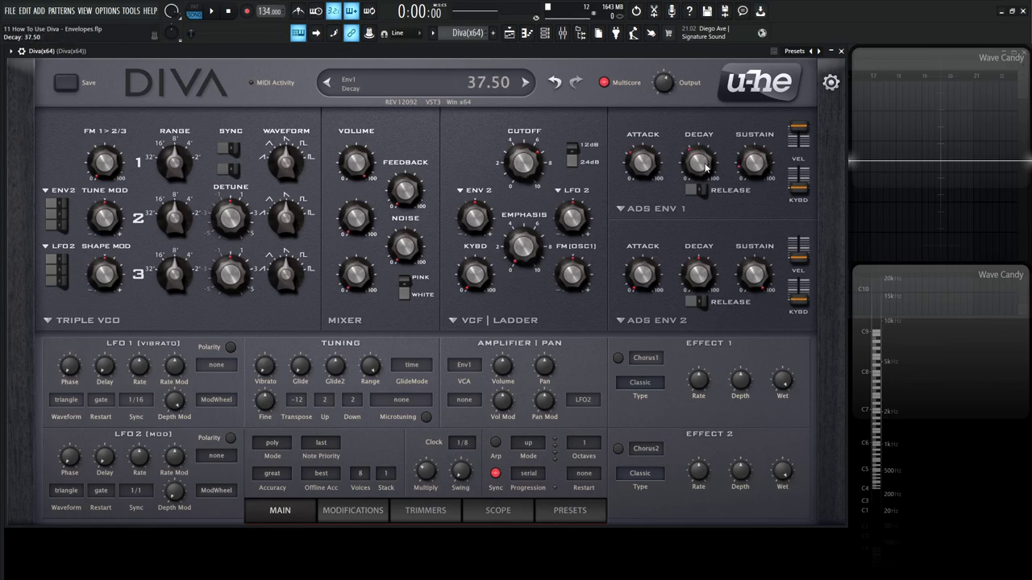
key("t")
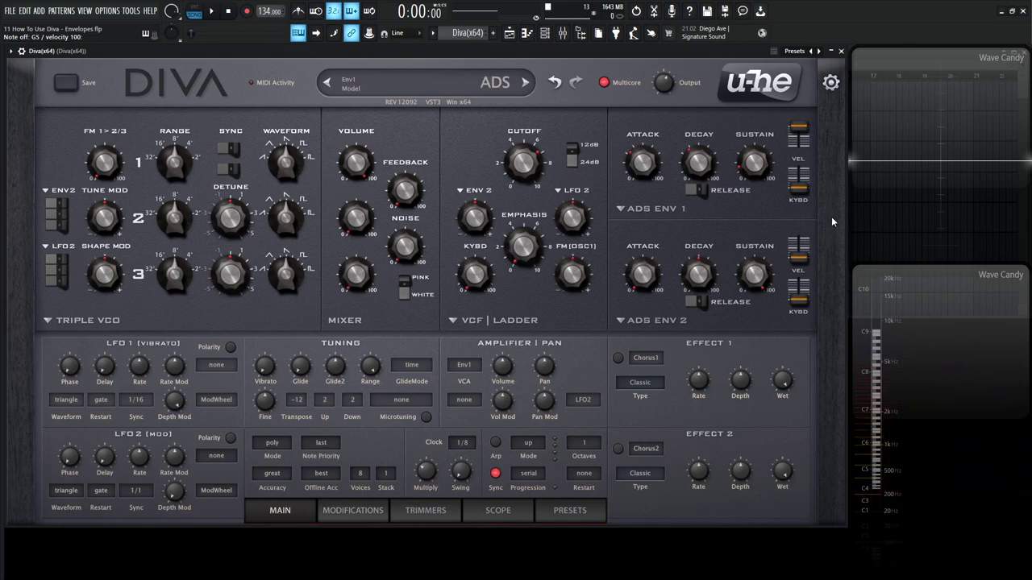
Step: Turn on release for envelope 1 and set its decay to 31.00 while auditioning notes
left_click(703, 193)
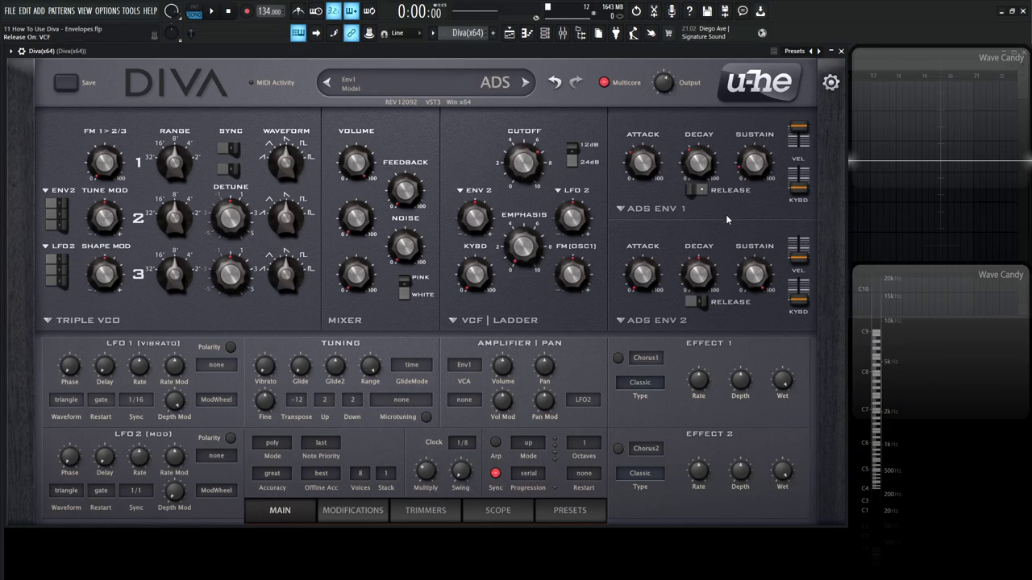
key("y")
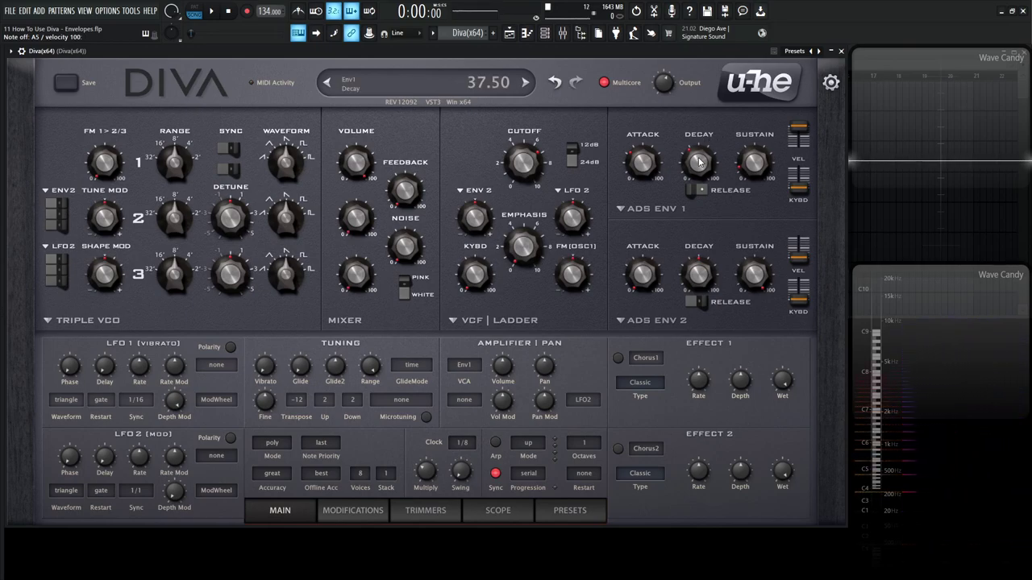
left_click_drag(699, 163, 693, 137)
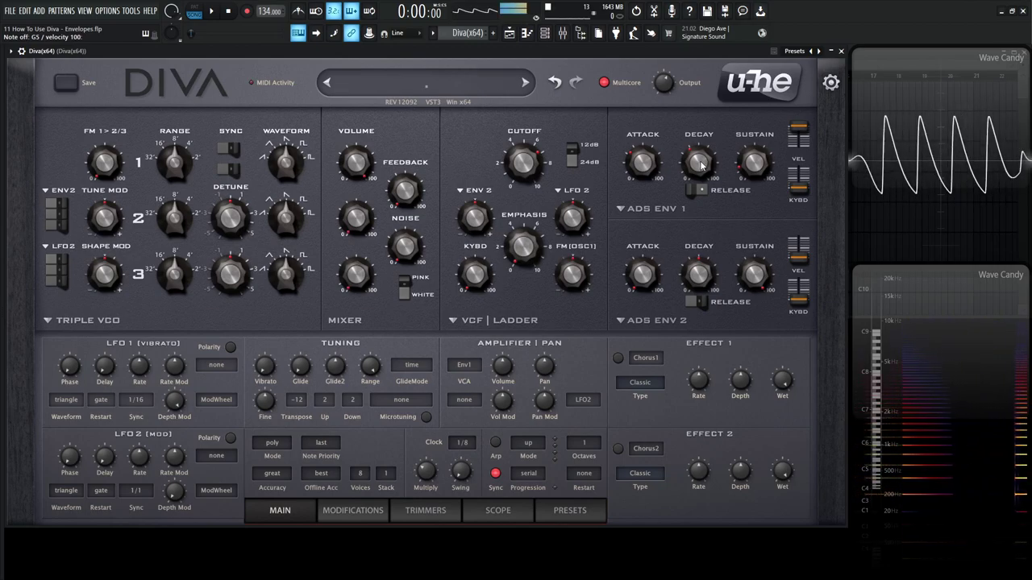
left_click_drag(702, 166, 699, 163)
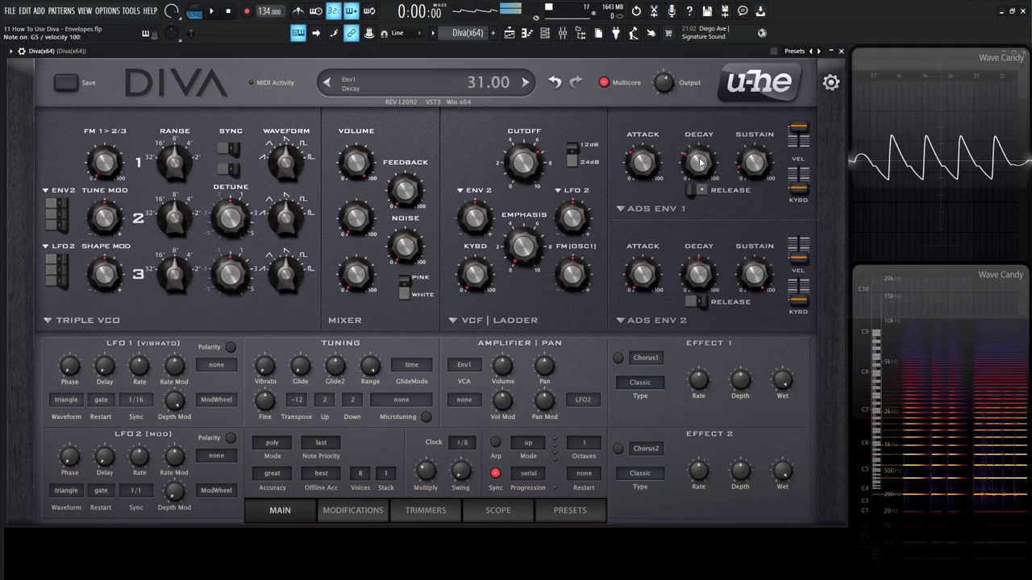
Step: Switch envelope 1's model to analogue and from there to digital
scroll(672, 210, "down", 1)
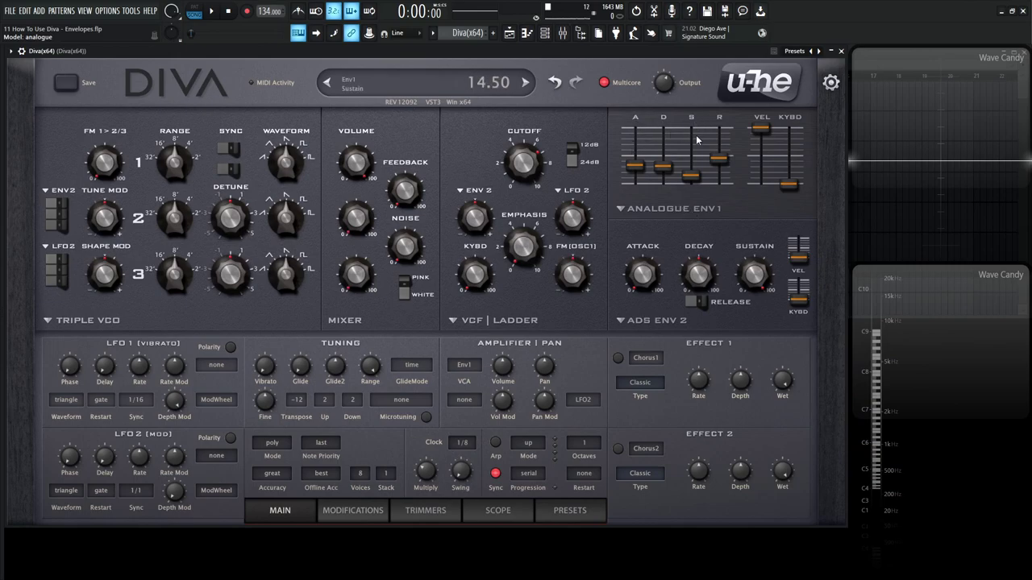
mouse_move(714, 146)
mouse_move(656, 149)
left_click(663, 210)
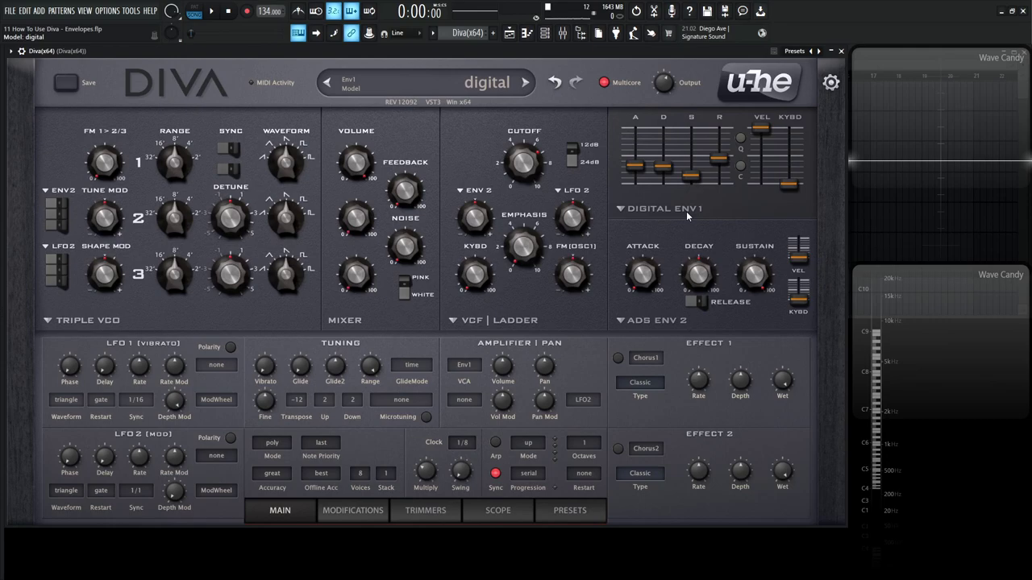
Step: Toggle the digital envelope's Quantise option on and off, and enable its Curve option
mouse_move(699, 155)
left_click(741, 142)
left_click(741, 142)
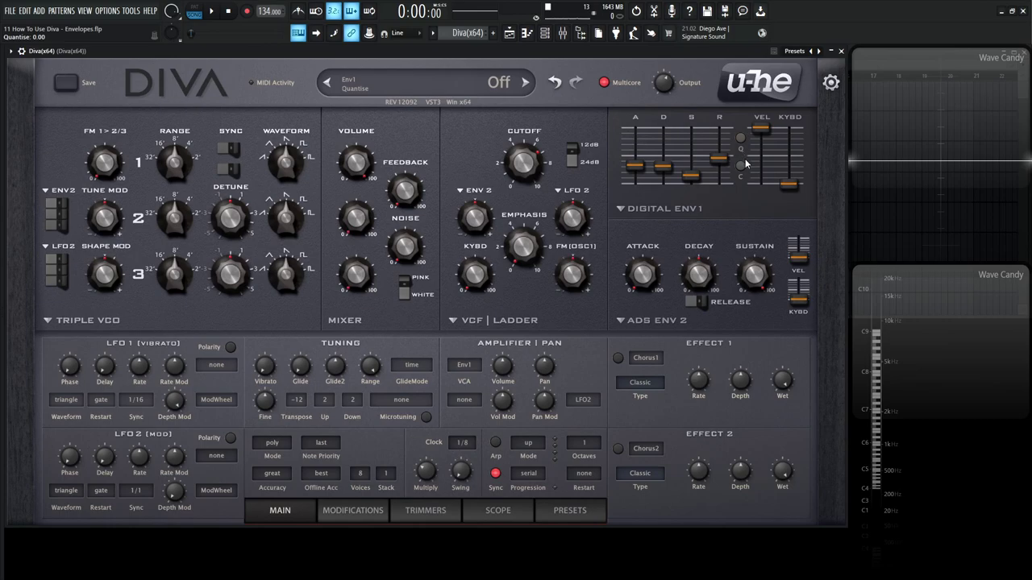
left_click(741, 167)
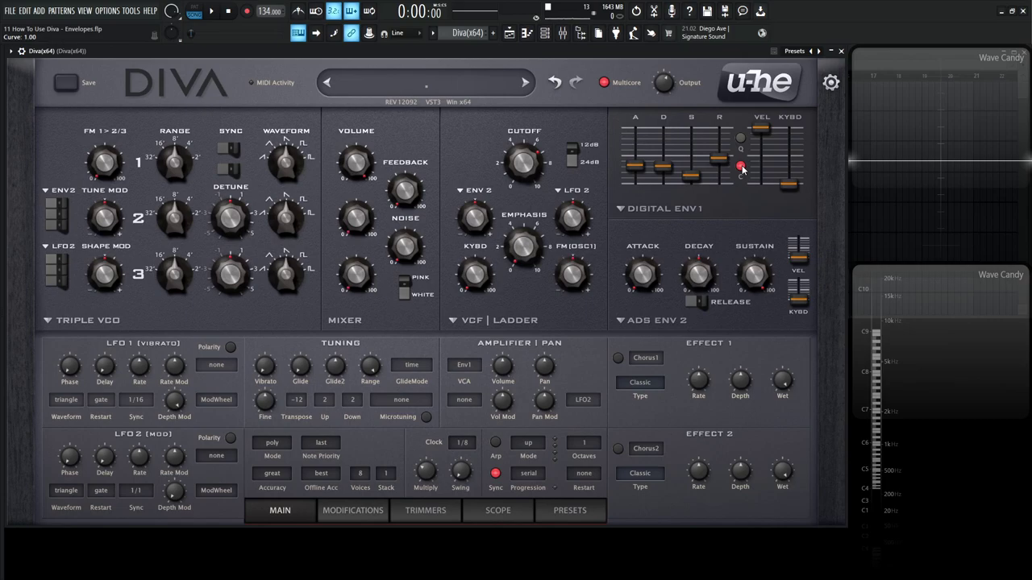
mouse_move(758, 274)
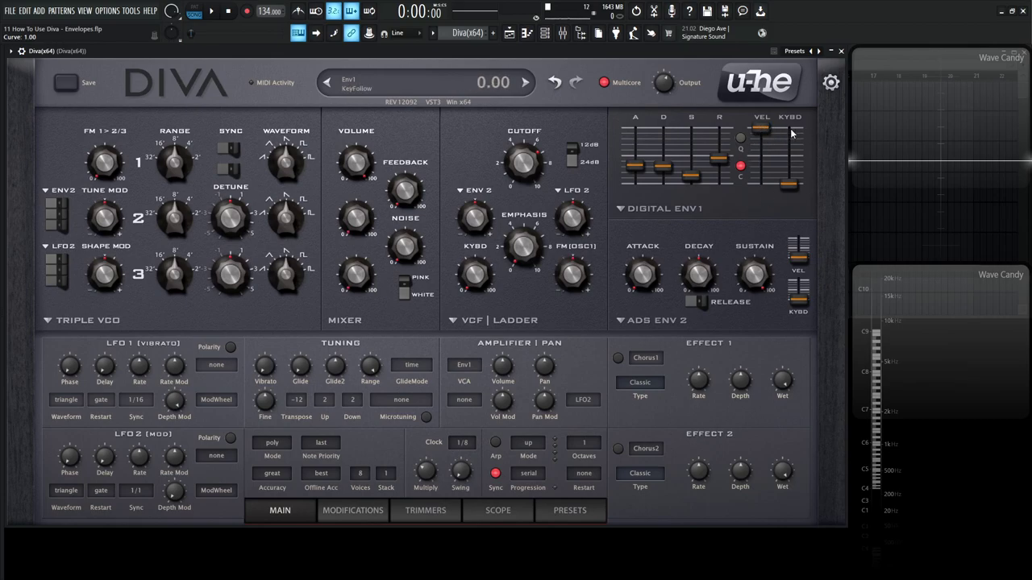
Step: Switch envelope 1 back to the ADS model and play a short run of notes to audition it
left_click(679, 213)
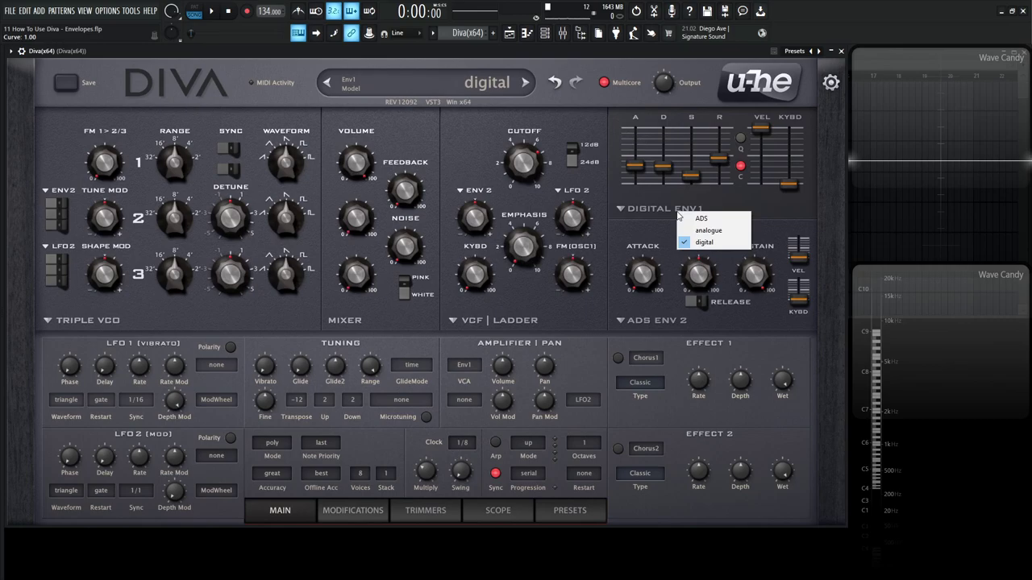
left_click(715, 221)
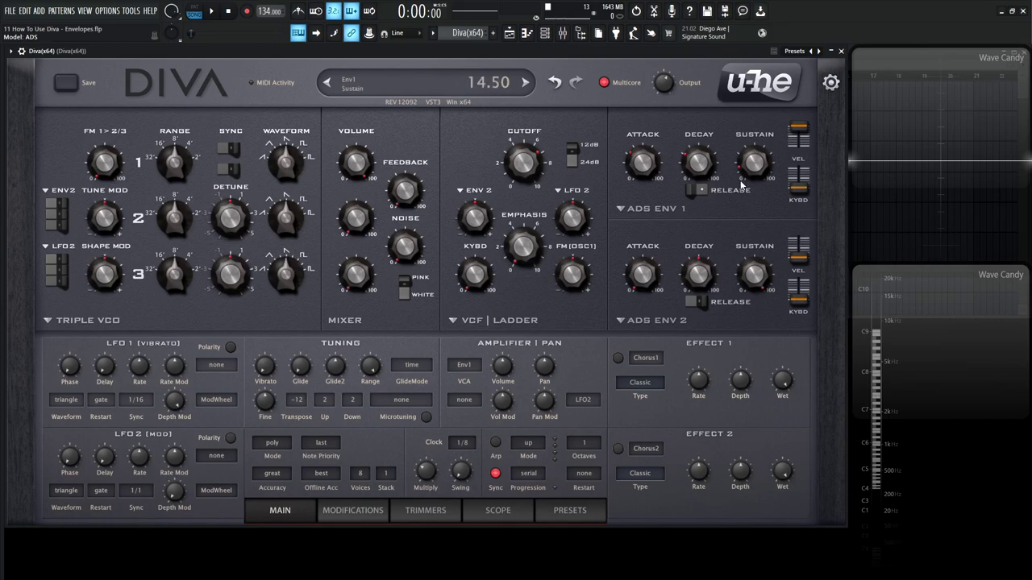
key("t")
key("r")
key("e")
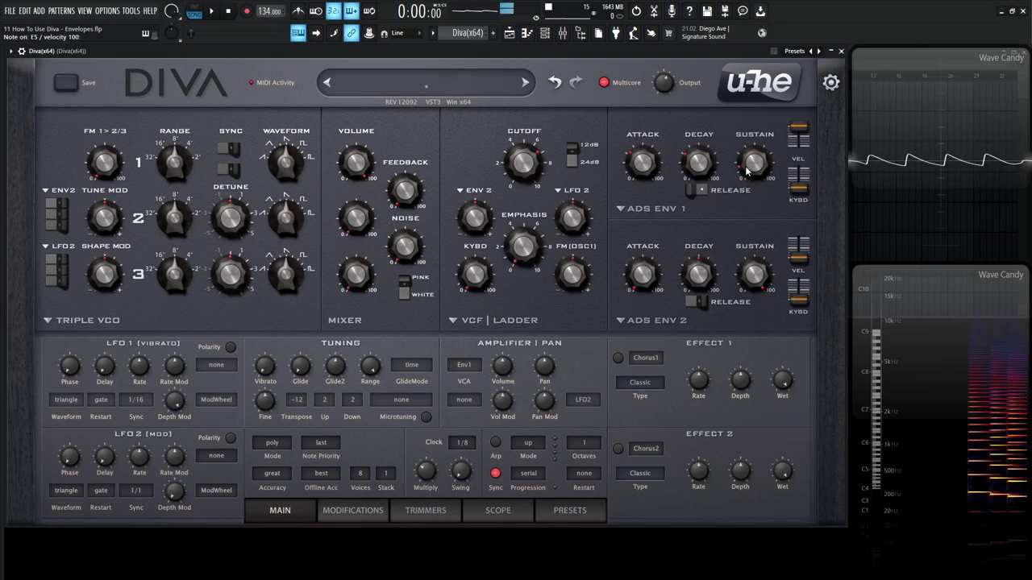
key("w")
key("e")
key("t")
key("r")
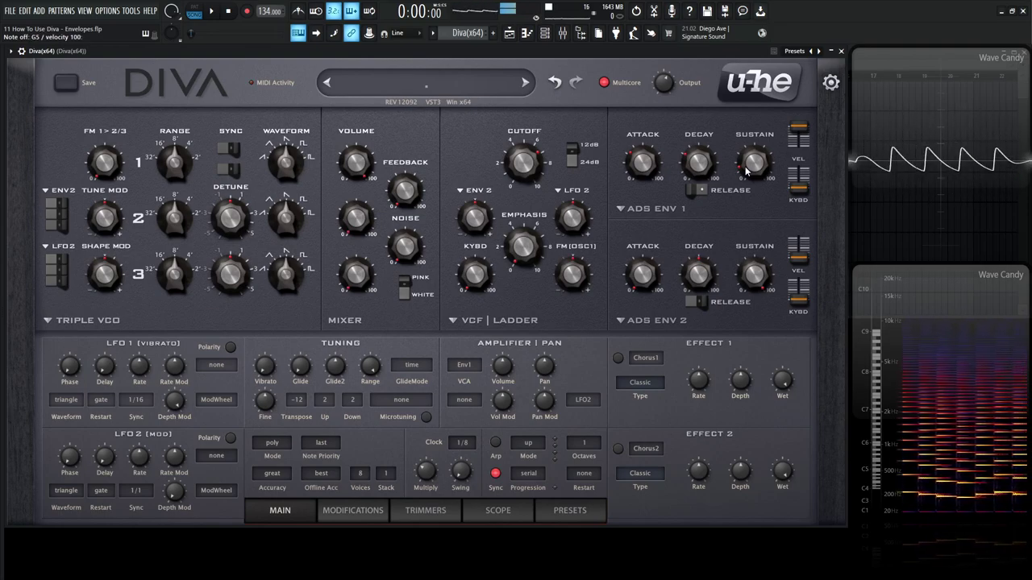
key("v")
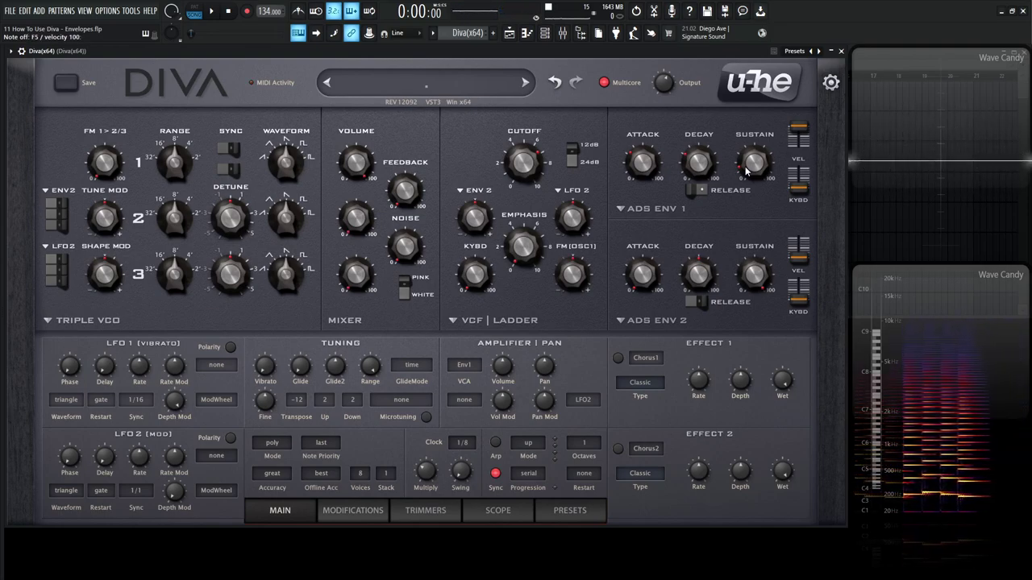
mouse_move(807, 170)
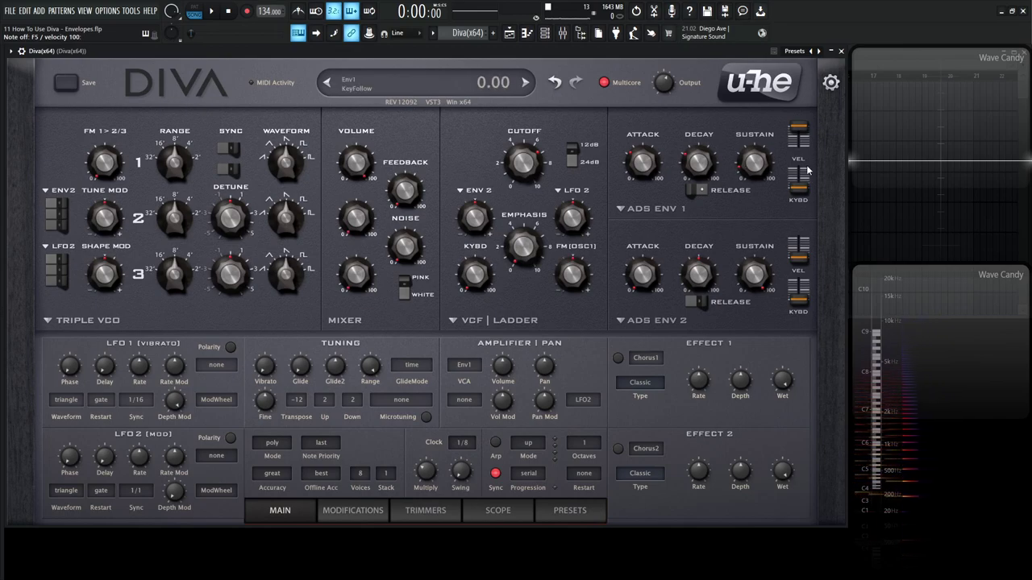
mouse_move(772, 151)
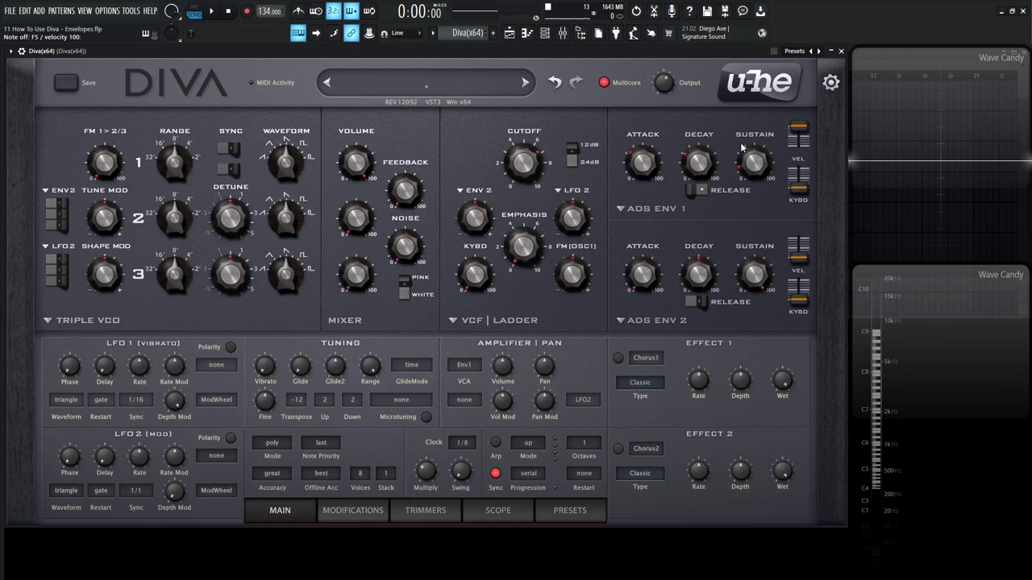
Step: Open the piano roll, play back the two F6 notes of differing velocity, and close it again
key("F7")
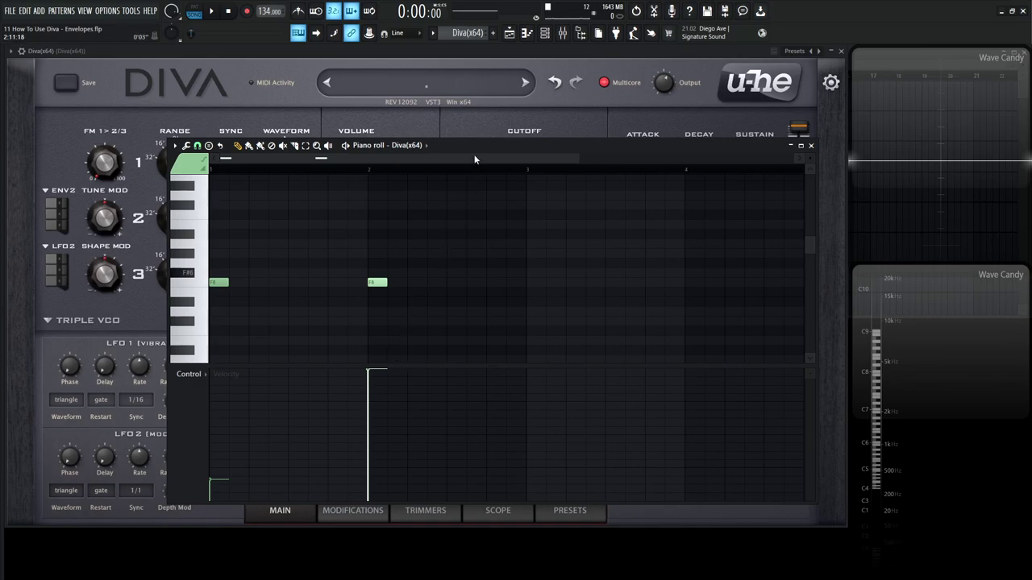
key("space")
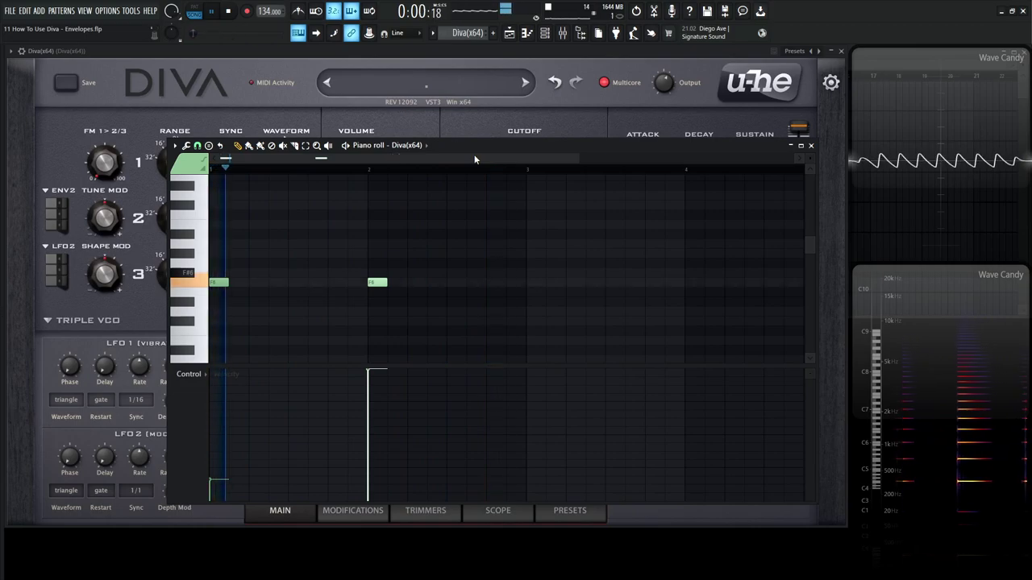
key("space")
left_click(811, 145)
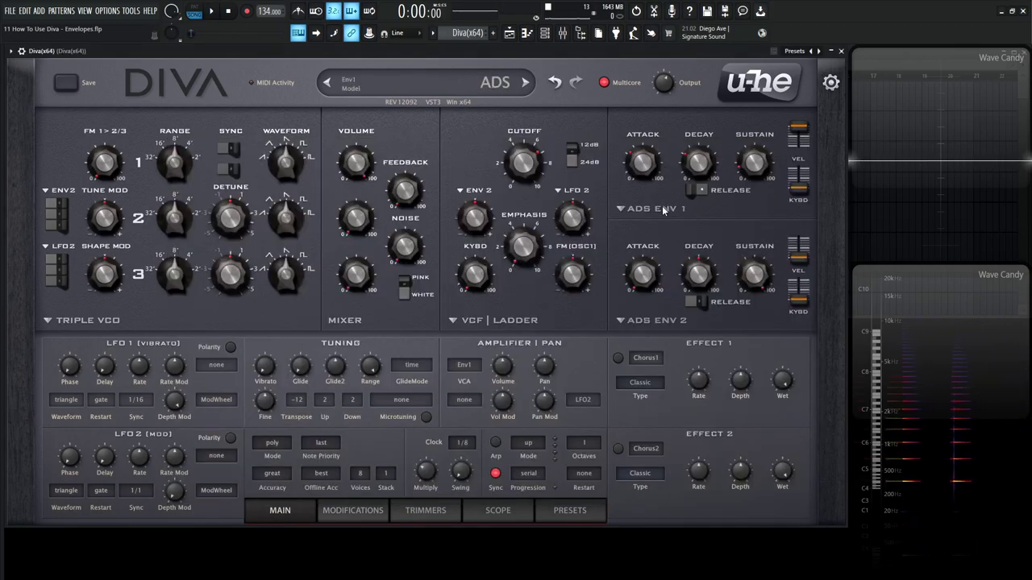
Step: Raise envelope 1's decay to 45.00 and play the two-note pattern in the piano roll
left_click_drag(690, 167, 689, 159)
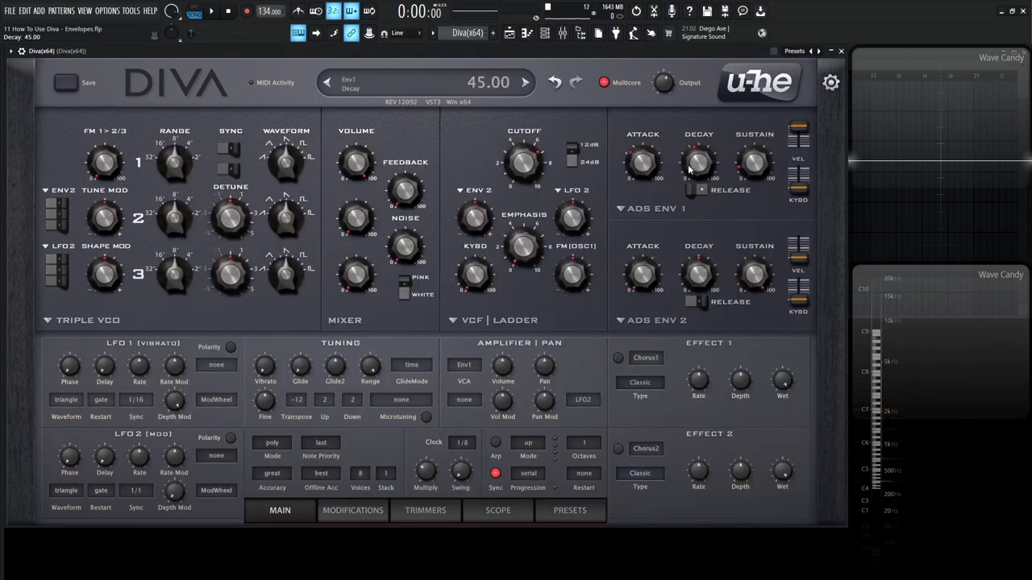
key("F7")
key("space")
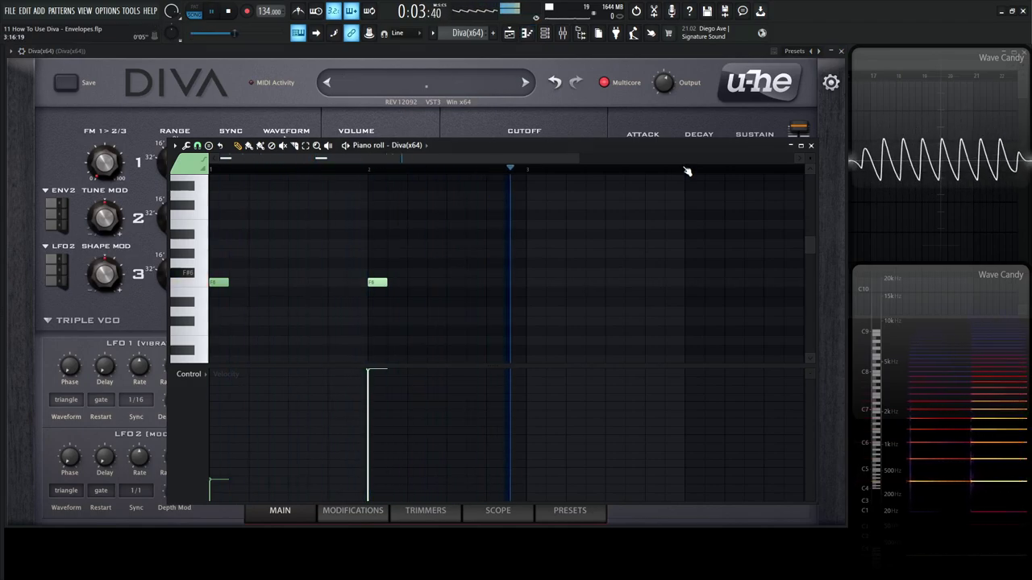
Step: Set envelope 1's decay to 37.50 during playback, and stop the pattern from the piano roll
key("F7")
left_click_drag(701, 161, 702, 170)
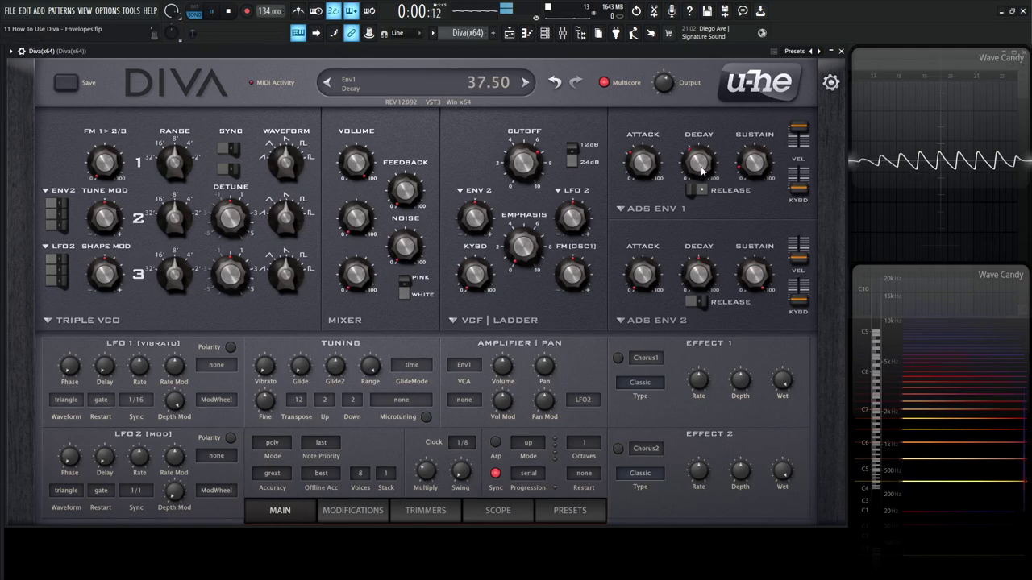
key("F7")
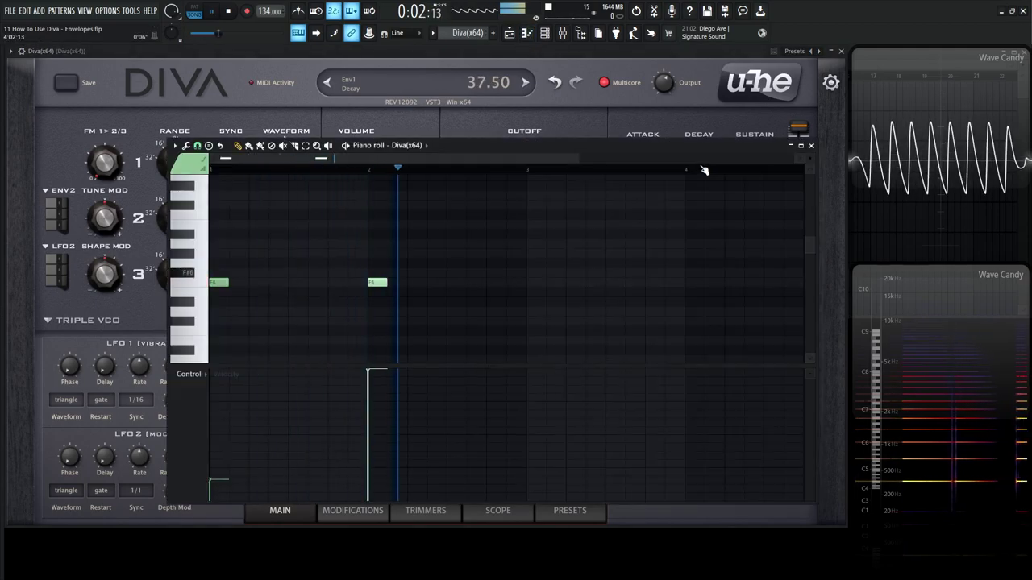
key("space")
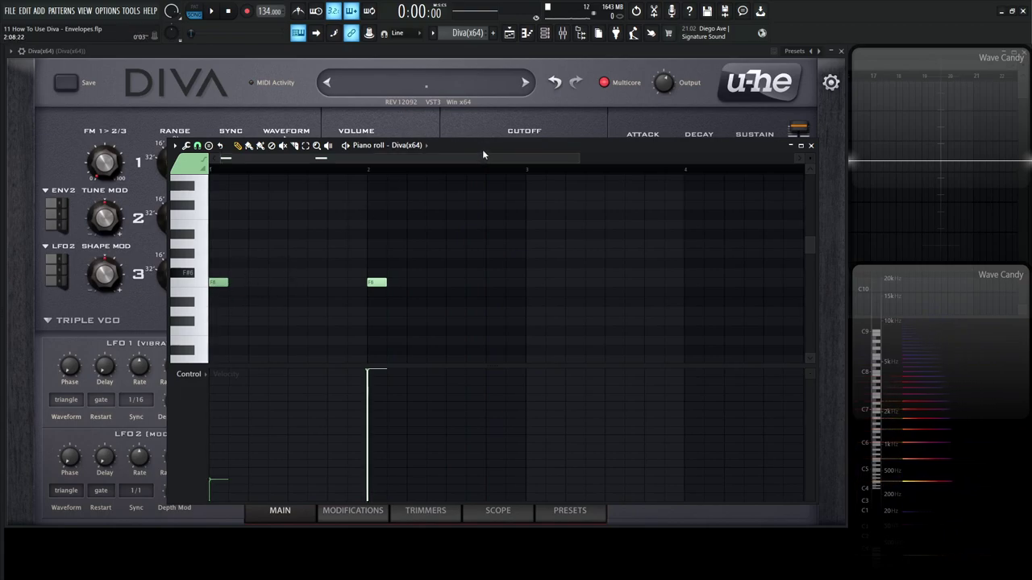
Step: Replay the pattern to compare the low- and high-velocity notes, and return to the synth window
left_click_drag(484, 154, 491, 134)
key("space")
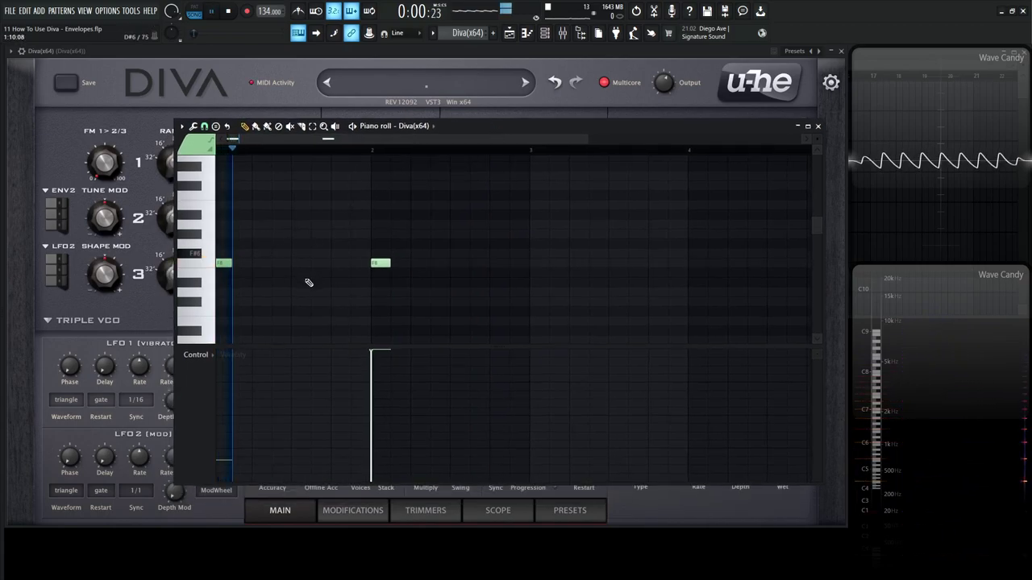
key("space")
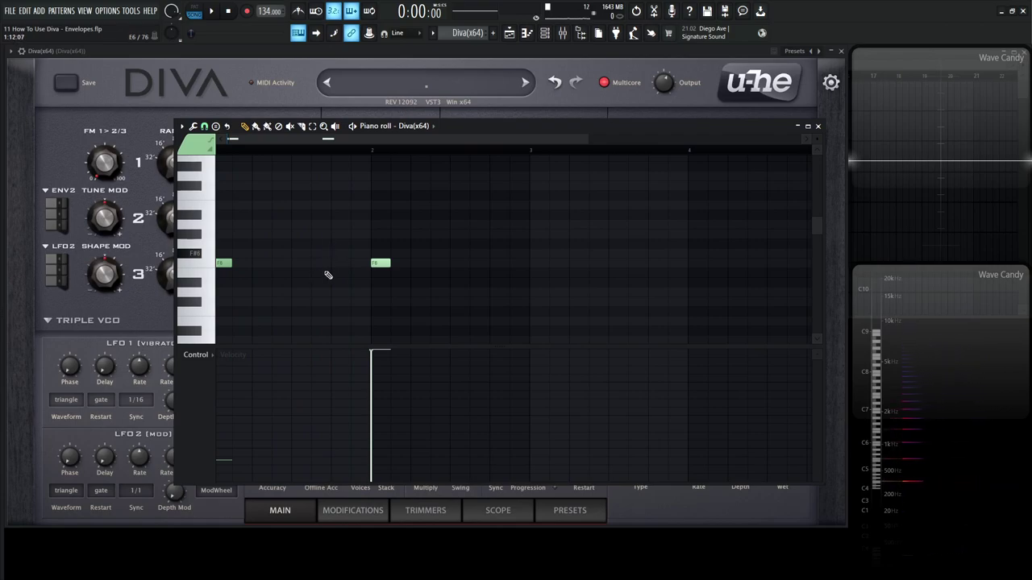
key("space")
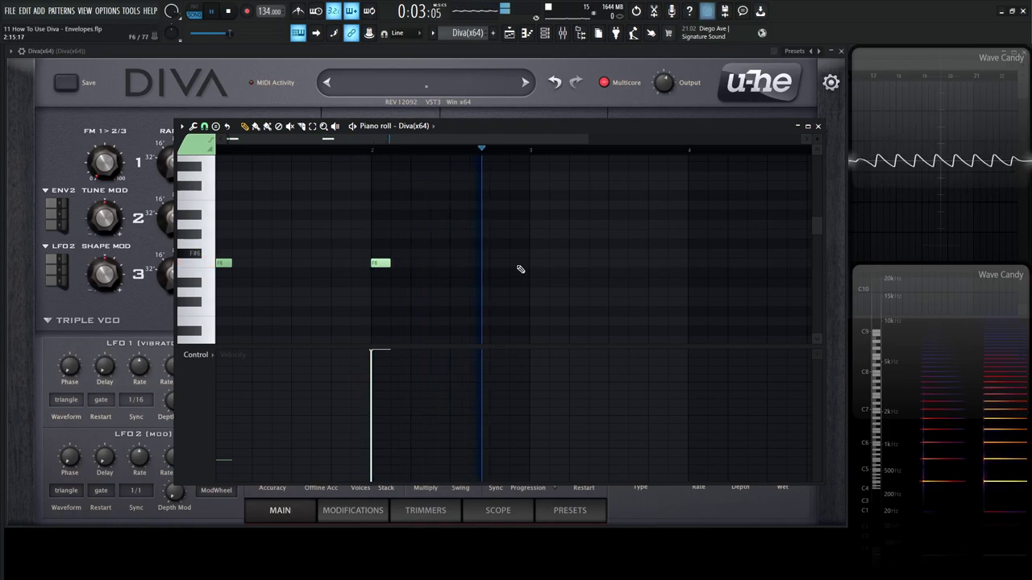
key("space")
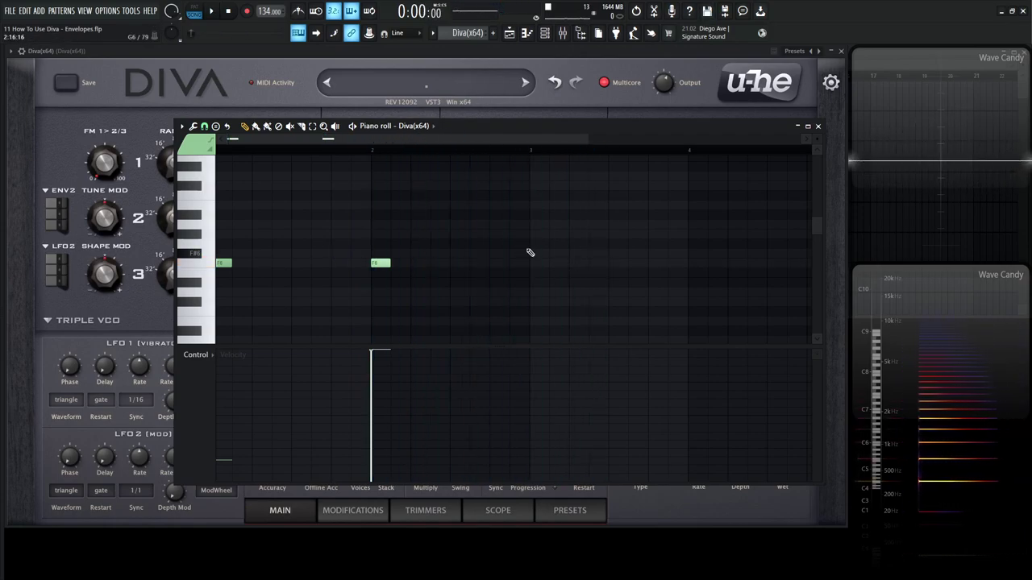
key("space")
key("space")
left_click(628, 58)
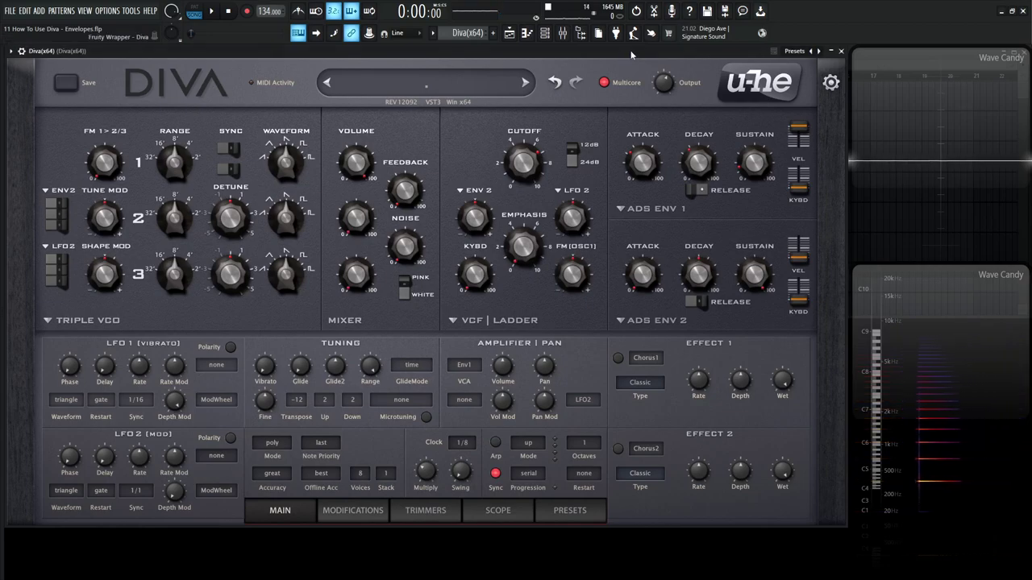
Step: Lower envelope 1's velocity sensitivity to 0.00, leaving its keyboard follow at the minimum
mouse_move(800, 134)
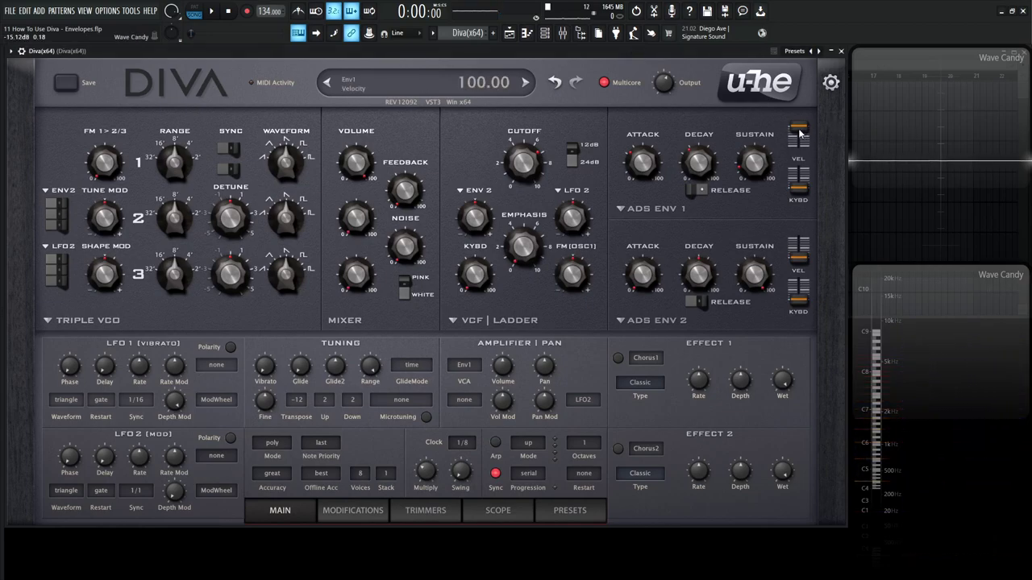
left_click_drag(801, 134, 801, 153)
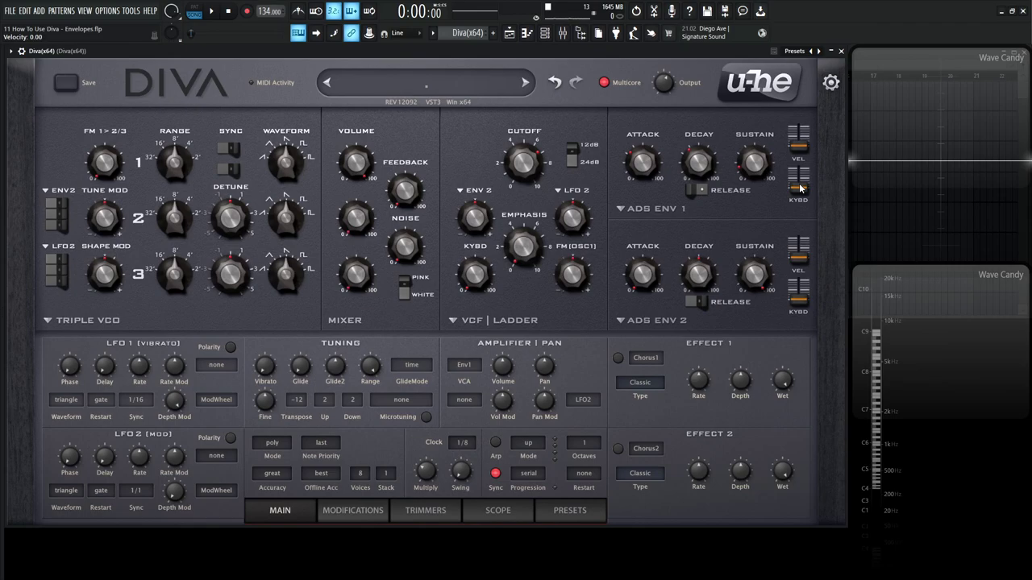
mouse_move(801, 189)
left_mouse_down()
mouse_move(801, 202)
mouse_move(806, 152)
mouse_move(802, 192)
left_mouse_up()
Step: Switch both envelope 1 and envelope 2 to the analogue model
left_click(657, 209)
left_click(677, 232)
left_click(653, 323)
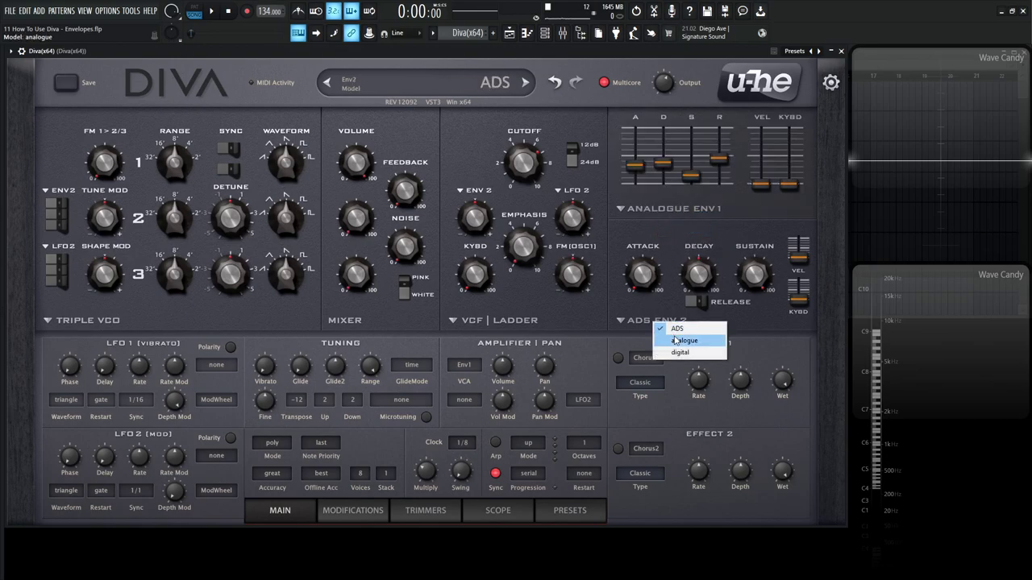
left_click(673, 342)
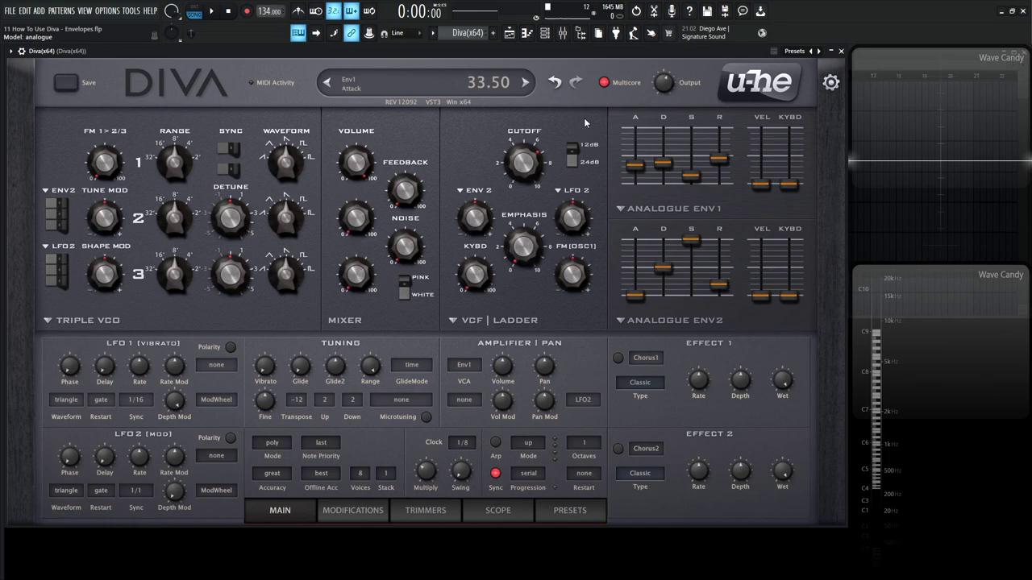